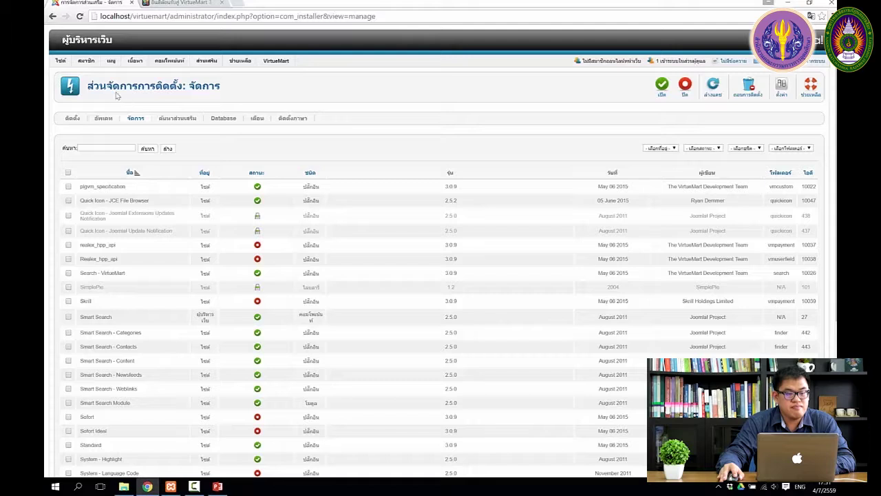
From the Extension Manager, bring up the Users (สมาชิก) menu's dropdown.
mouse_move(85, 64)
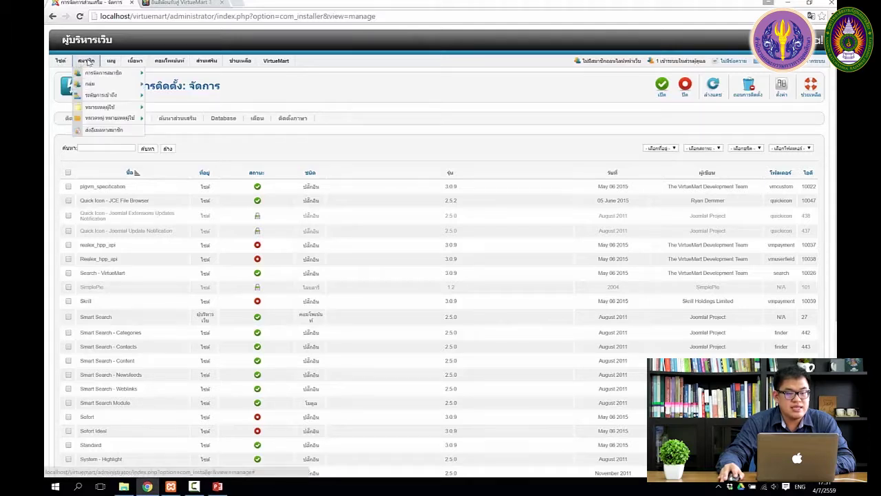
Open the User Manager, view the Super User account, and close it without changes.
left_click(101, 78)
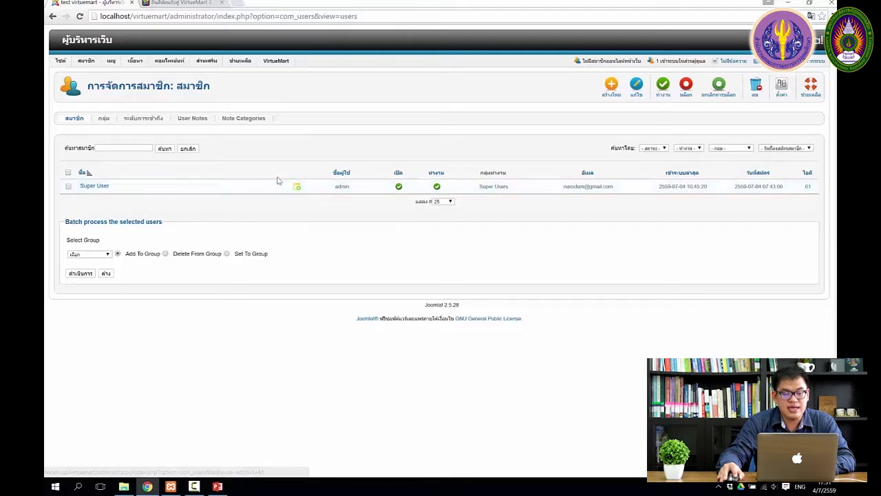
left_click(96, 186)
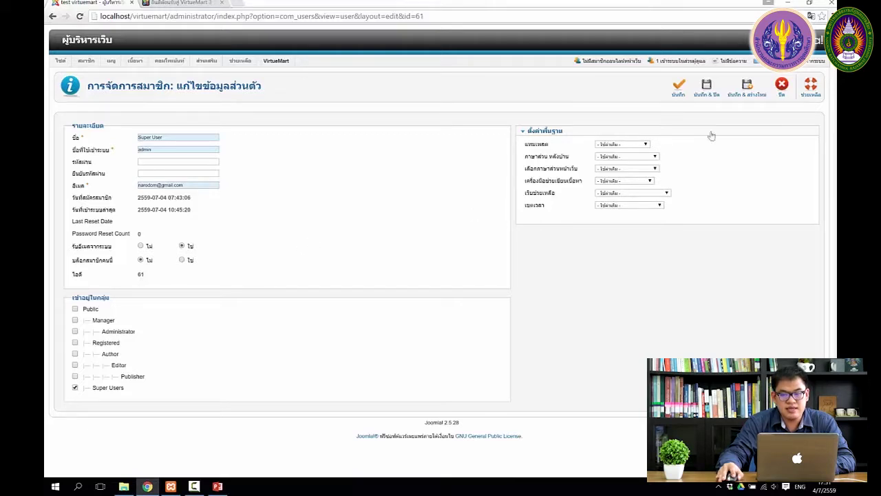
left_click(782, 85)
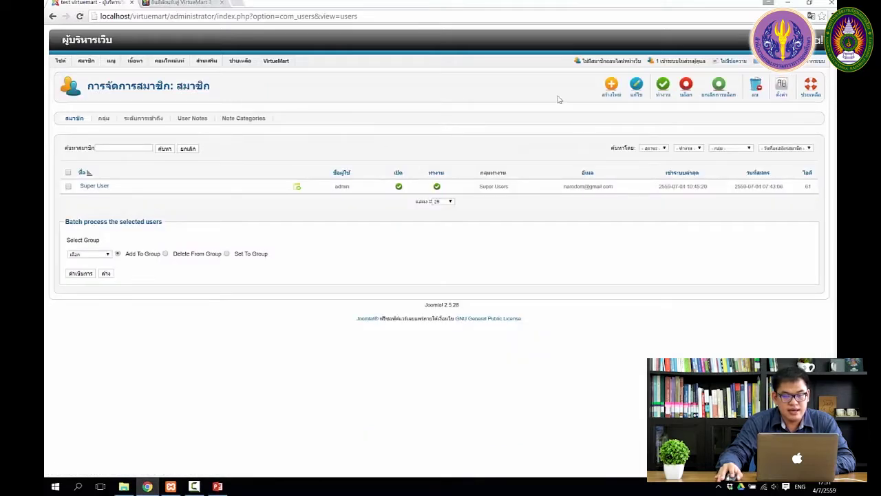
Create user1 in the Registered group with its password, matching confirmation and e-mail, then save.
left_click(610, 85)
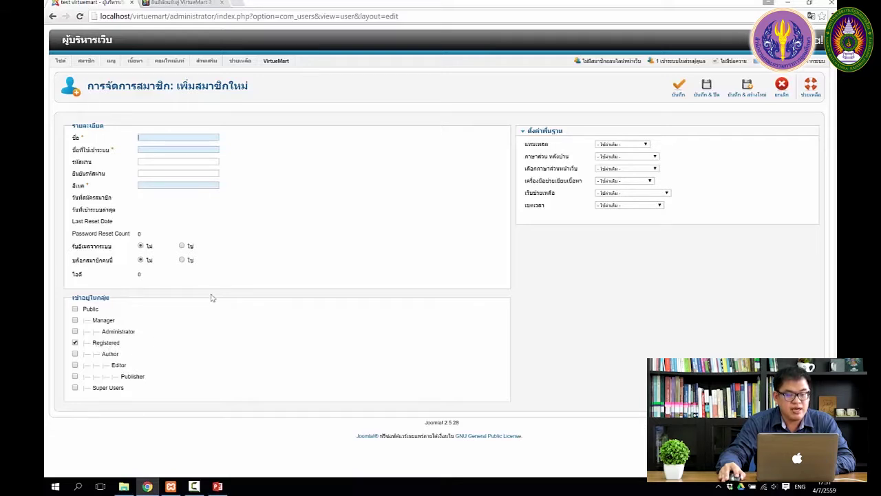
type("user1")
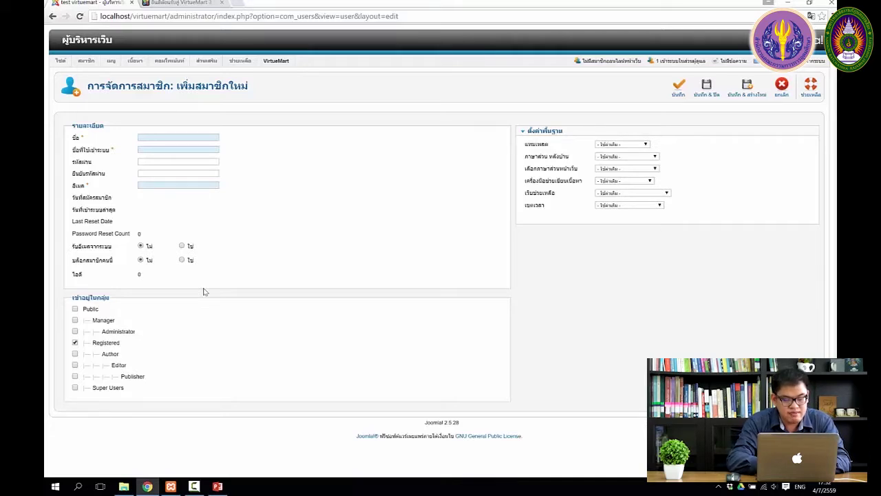
type("er1")
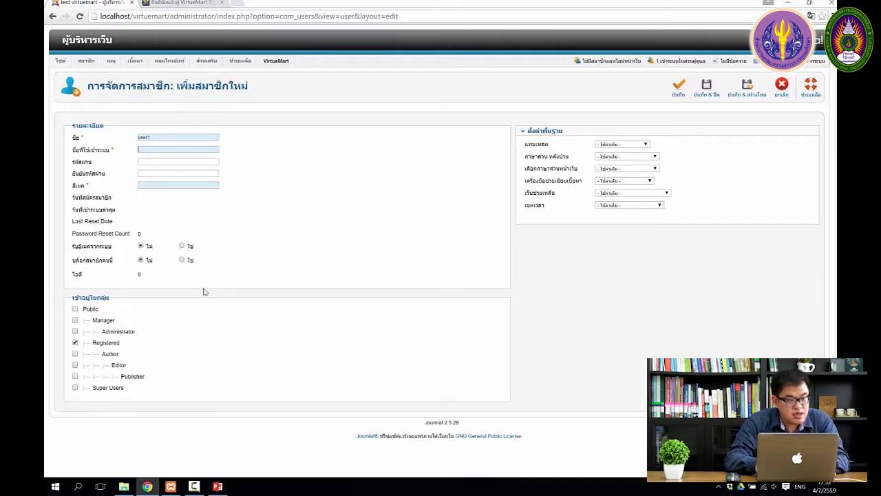
type("user1")
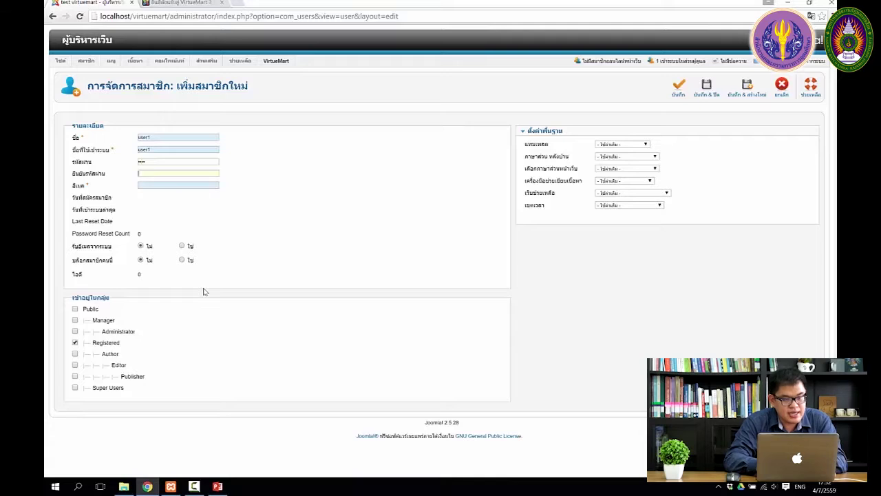
key("Tab")
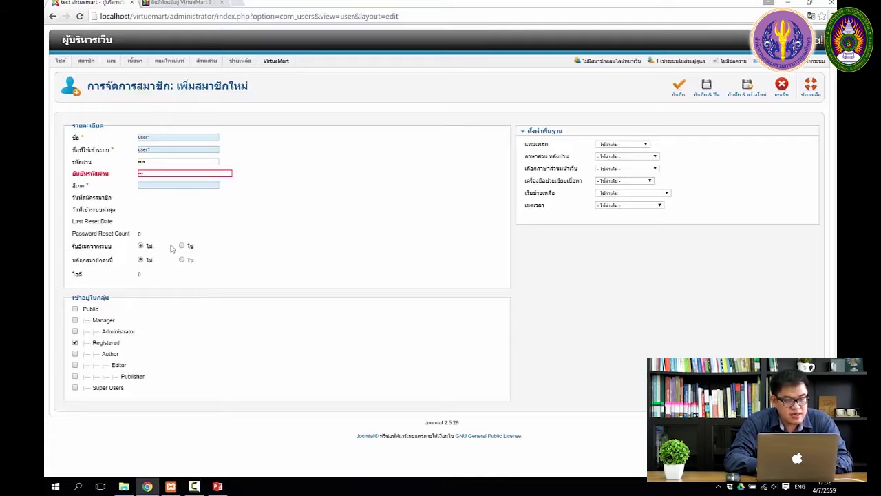
left_click(167, 173)
left_click(167, 175)
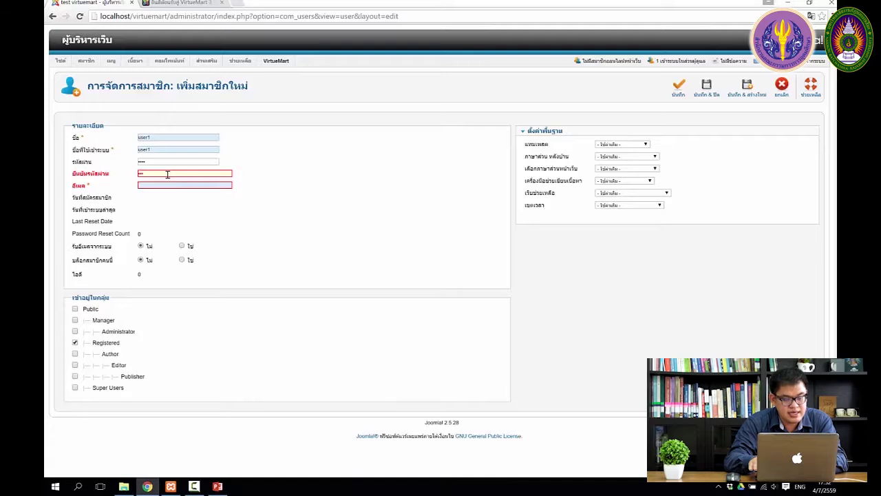
key("Tab")
type("user1")
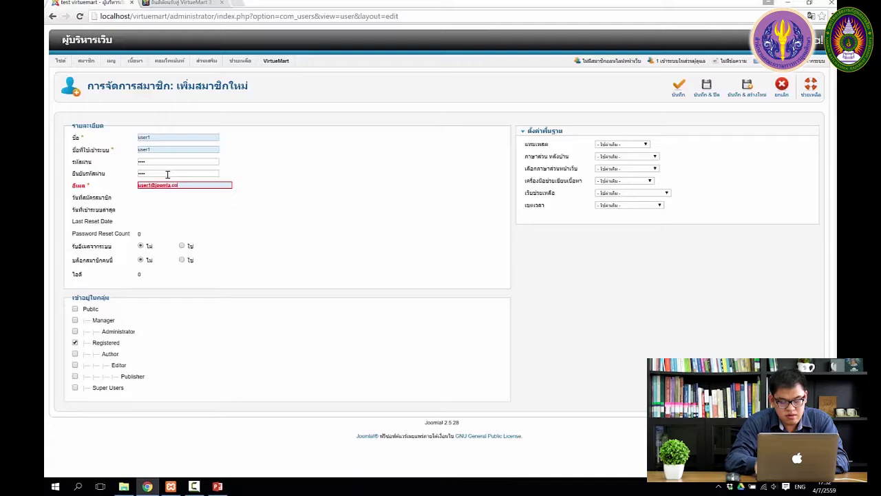
left_click(167, 175)
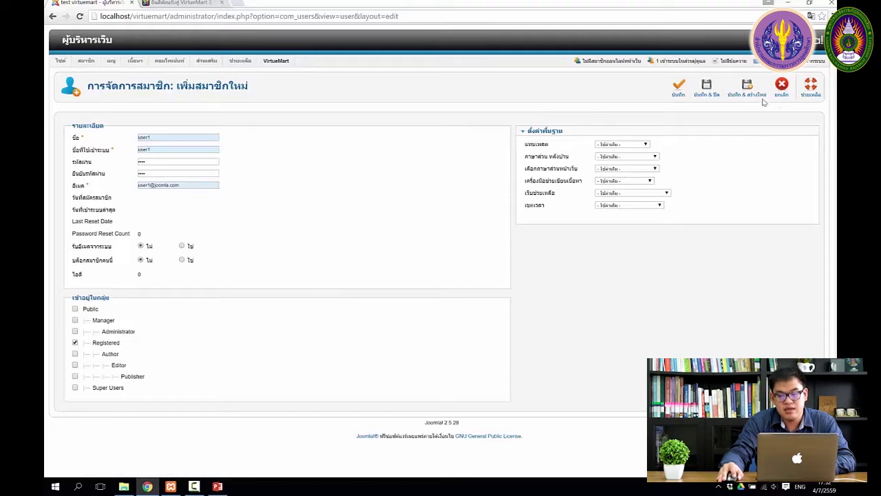
left_click(707, 91)
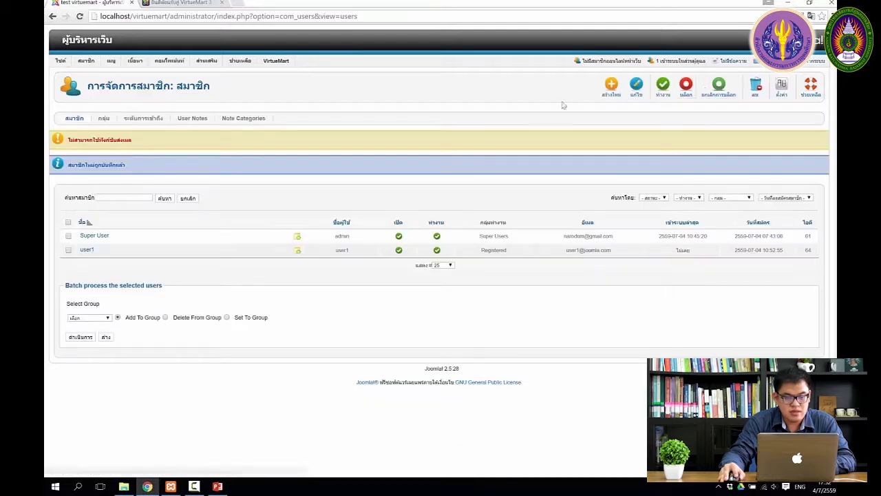
left_click(199, 5)
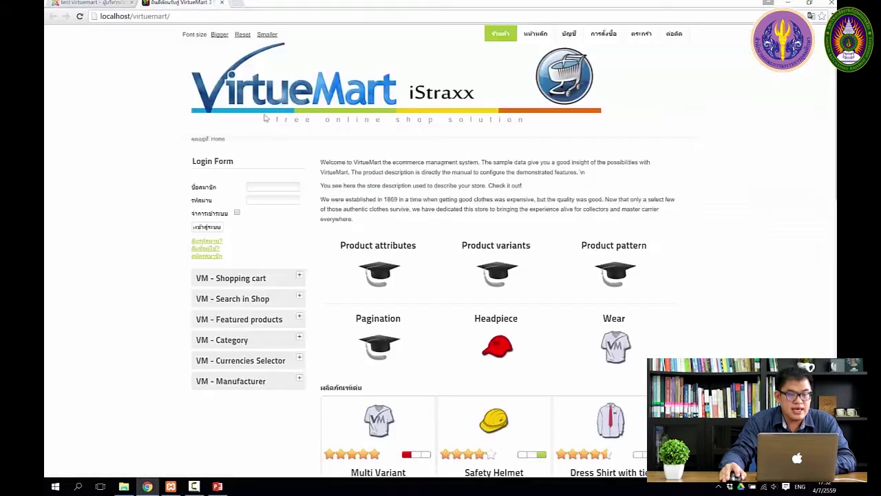
left_click(269, 186)
type("u")
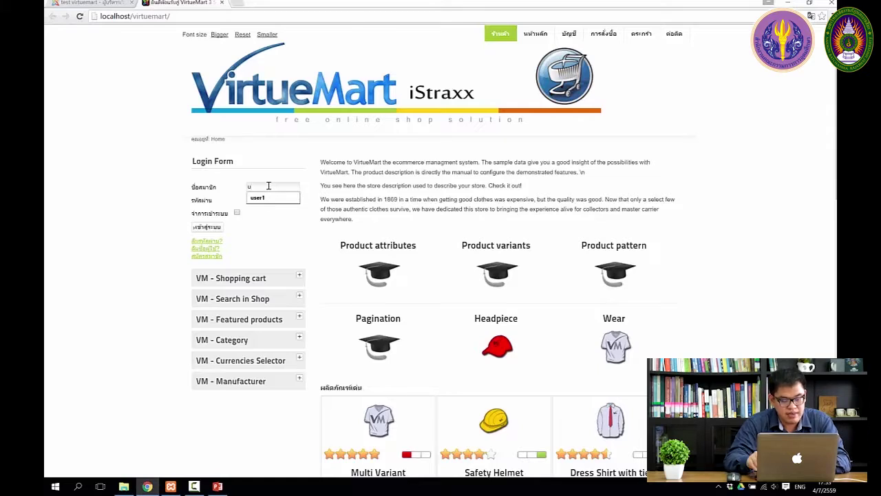
type("ser1")
key("Tab")
type("1234")
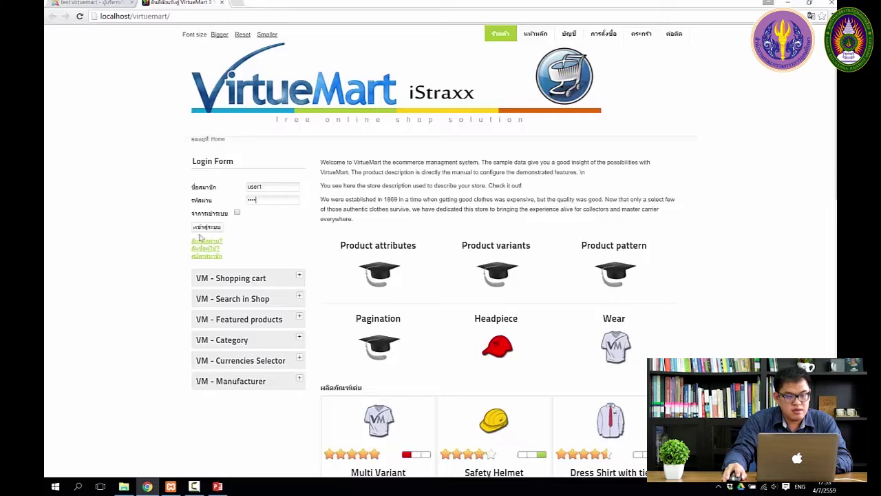
left_click(206, 227)
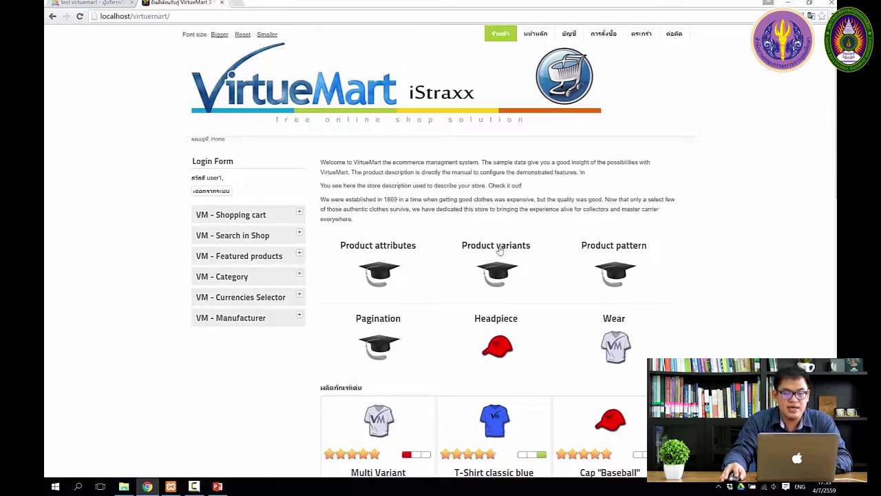
scroll(578, 336, "down", 5)
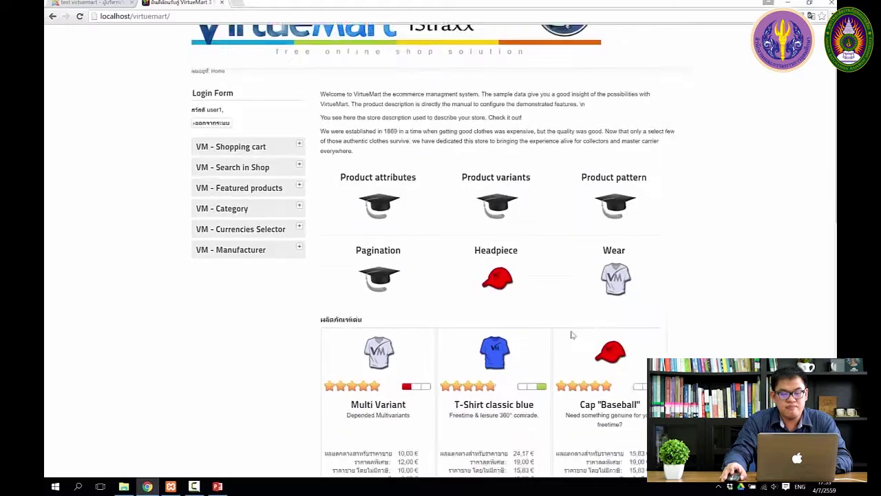
scroll(559, 340, "up", 5)
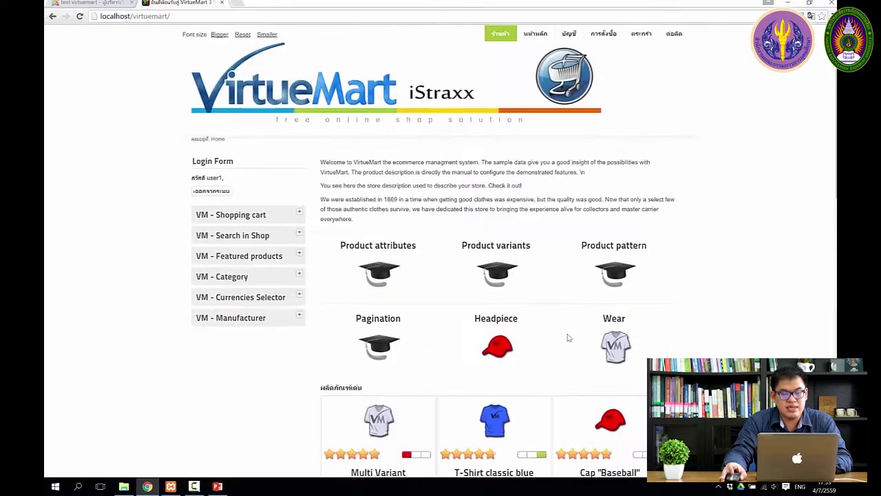
Return to the admin User Manager tab and start a blank Add New User form.
left_click(90, 4)
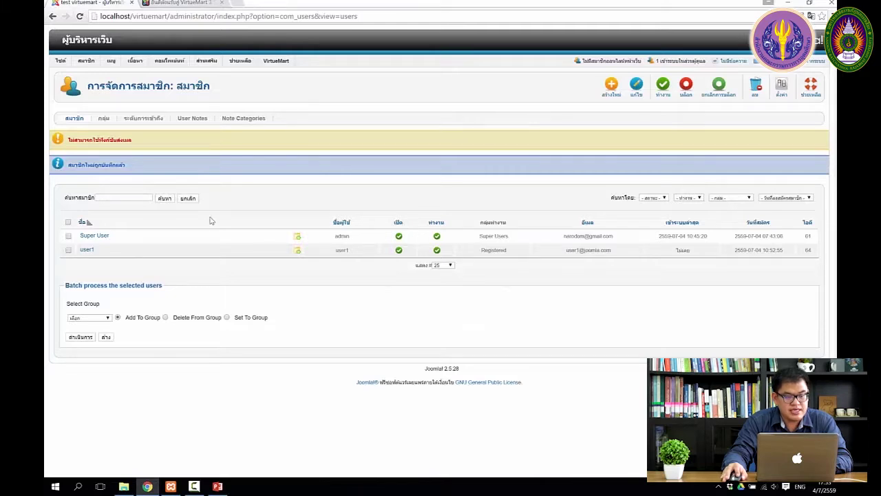
left_click(610, 87)
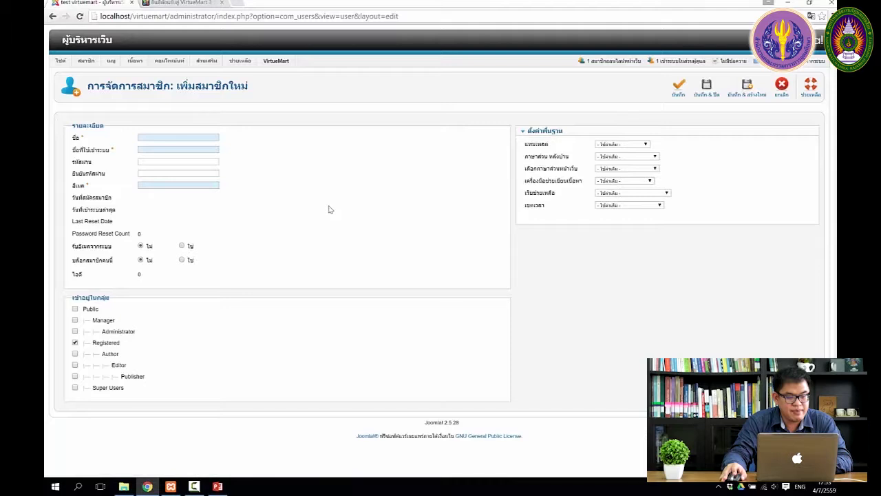
Create manager1 with password and e-mail, assigned to Manager instead of Registered, and save.
left_click(184, 136)
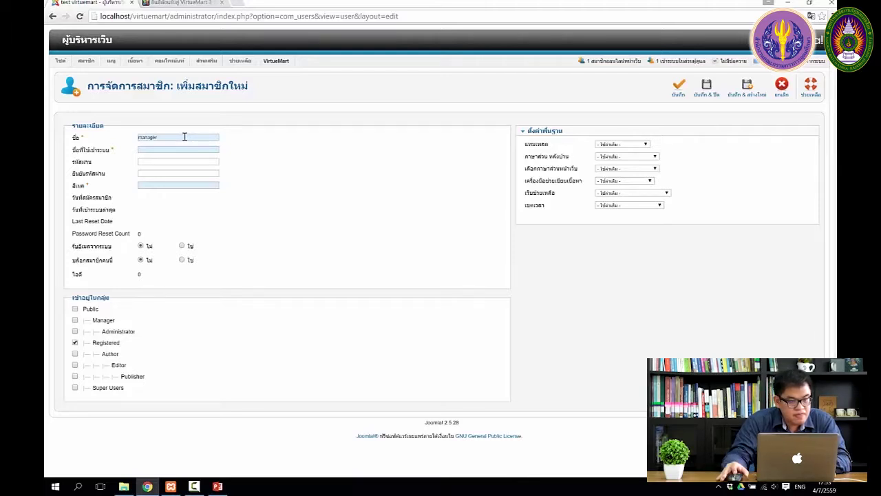
type("manager1")
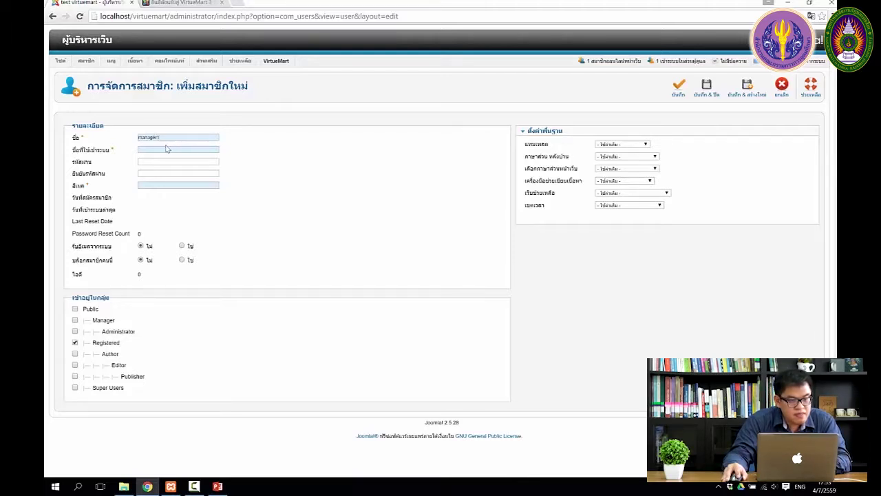
left_click(154, 148)
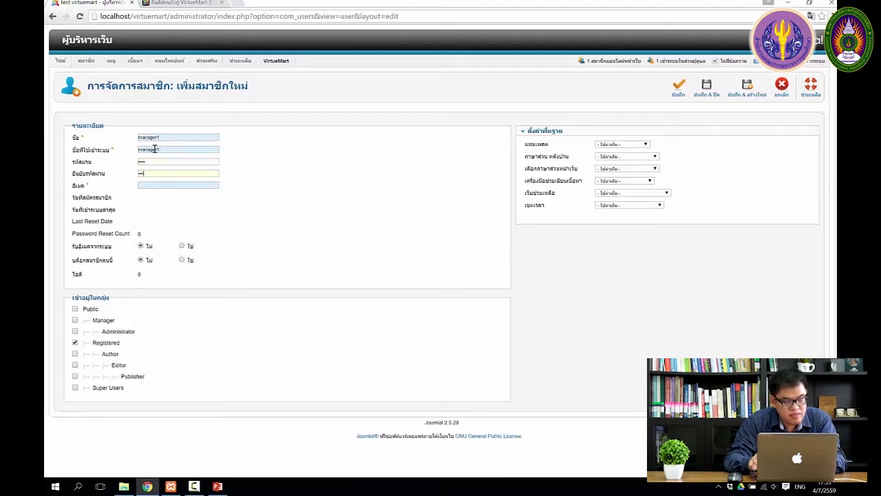
left_click(174, 183)
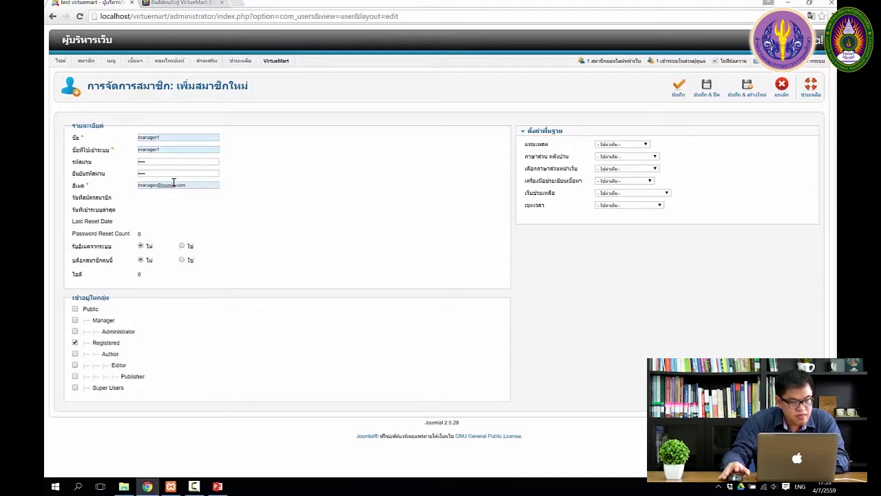
left_click(76, 343)
left_click(75, 321)
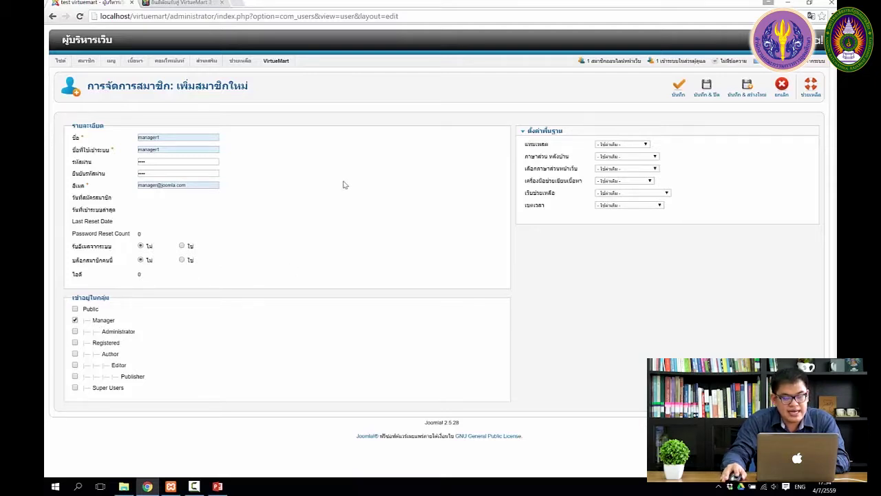
left_click(707, 88)
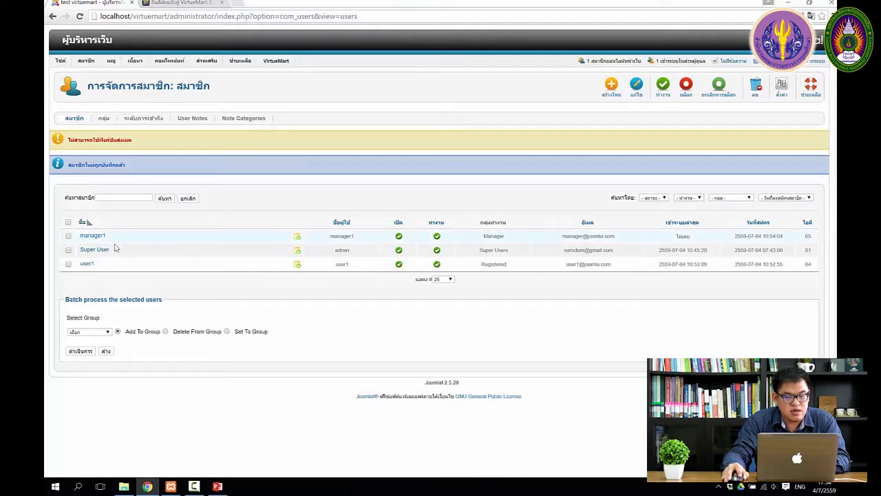
Go to the administrator Control Panel to log out to the login page.
left_click(65, 73)
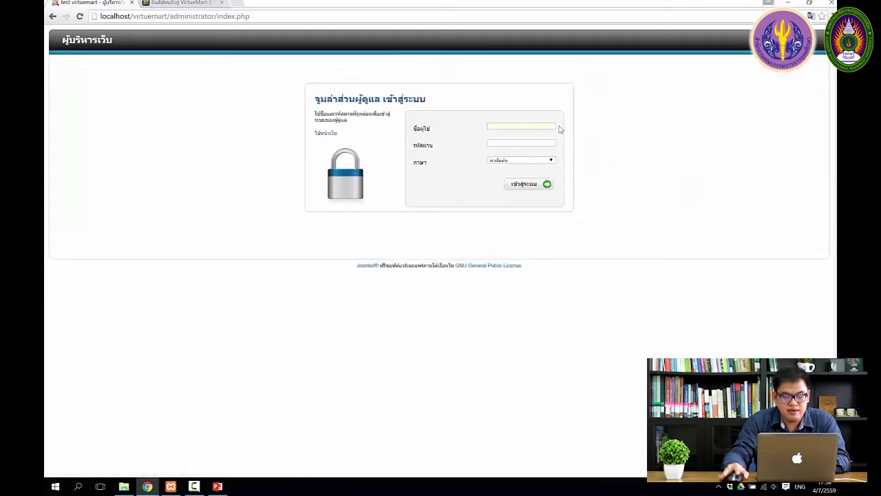
Sign in to the administrator as manager1 with its password.
type("na")
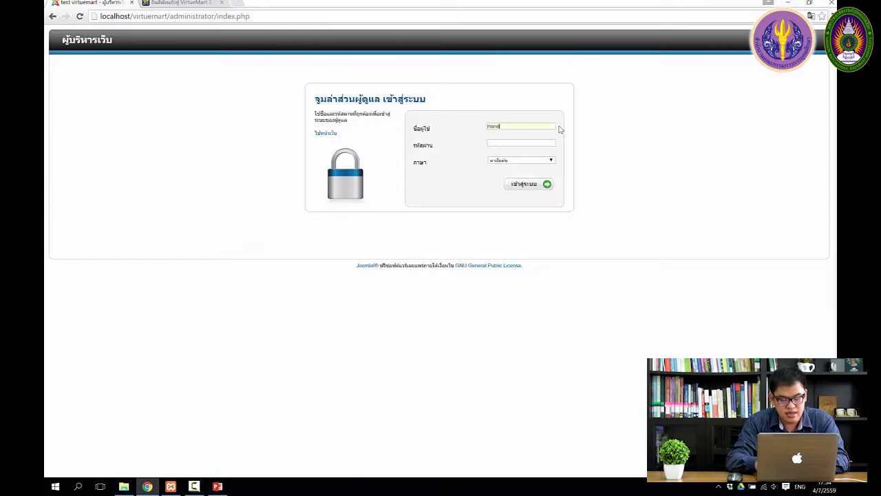
type("ger11234")
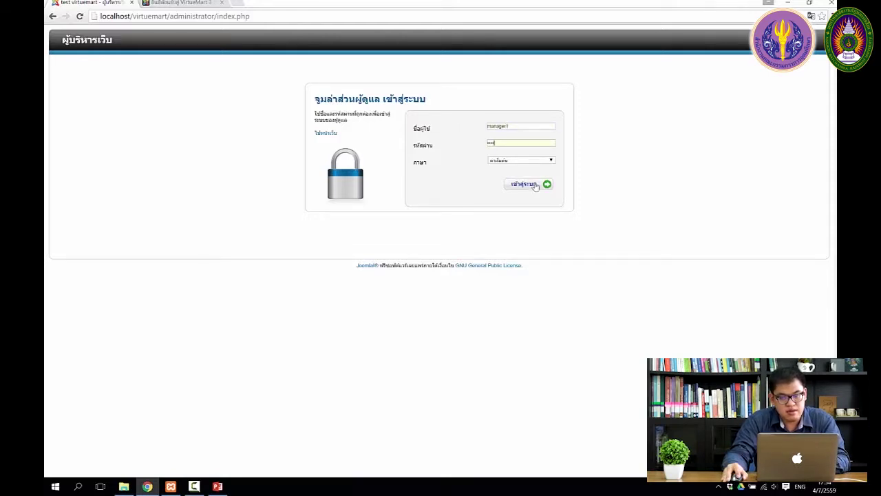
left_click(537, 185)
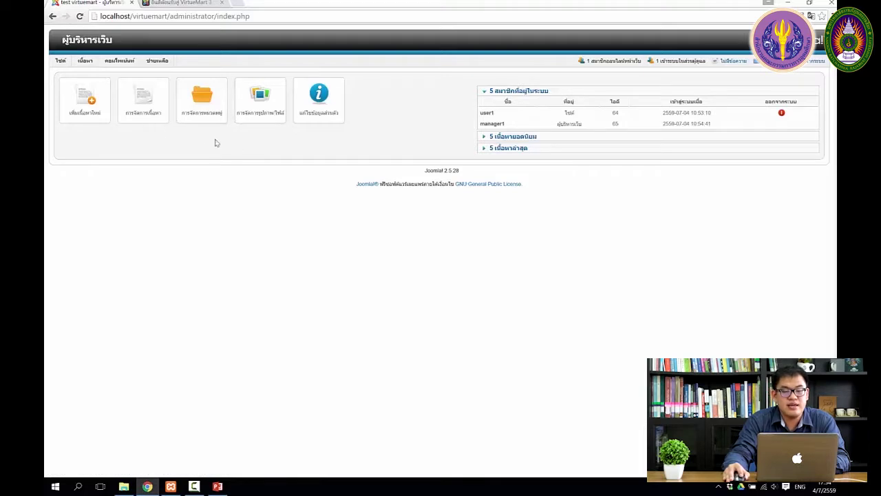
mouse_move(119, 64)
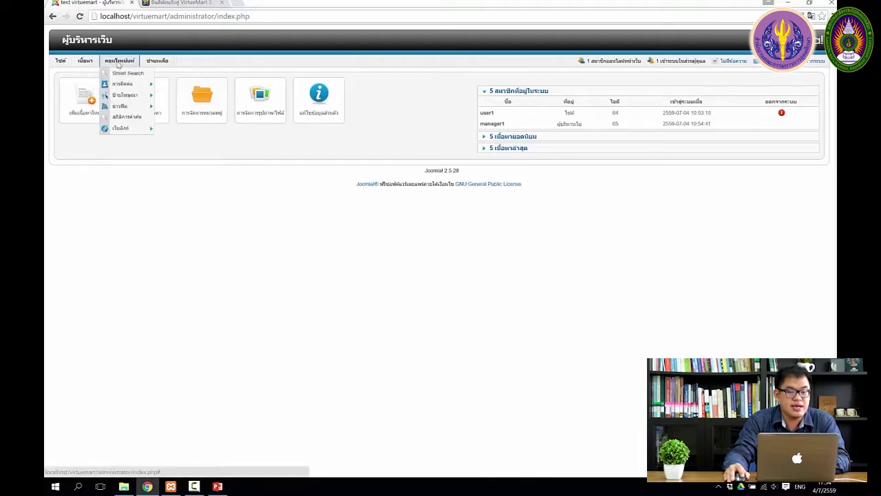
mouse_move(158, 65)
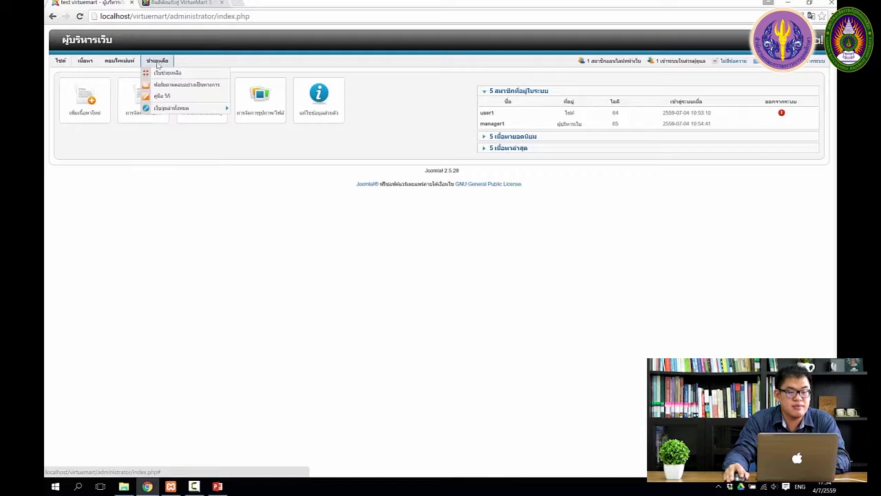